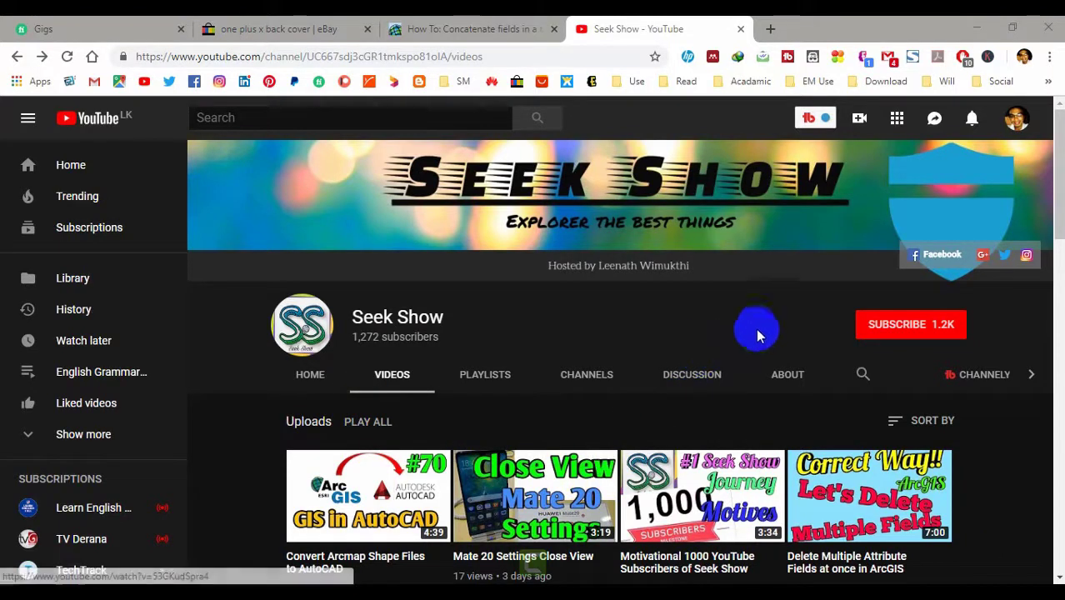
# Step: Subscribe to the Seek Show channel and turn on all notifications with the bell
pyautogui.click(902, 330)
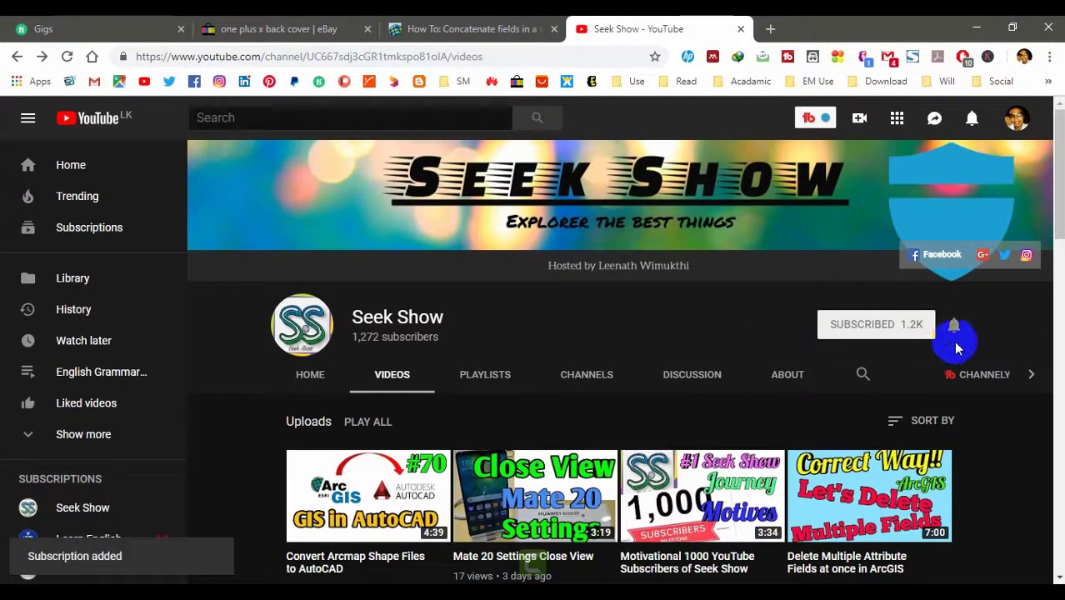
pyautogui.click(955, 327)
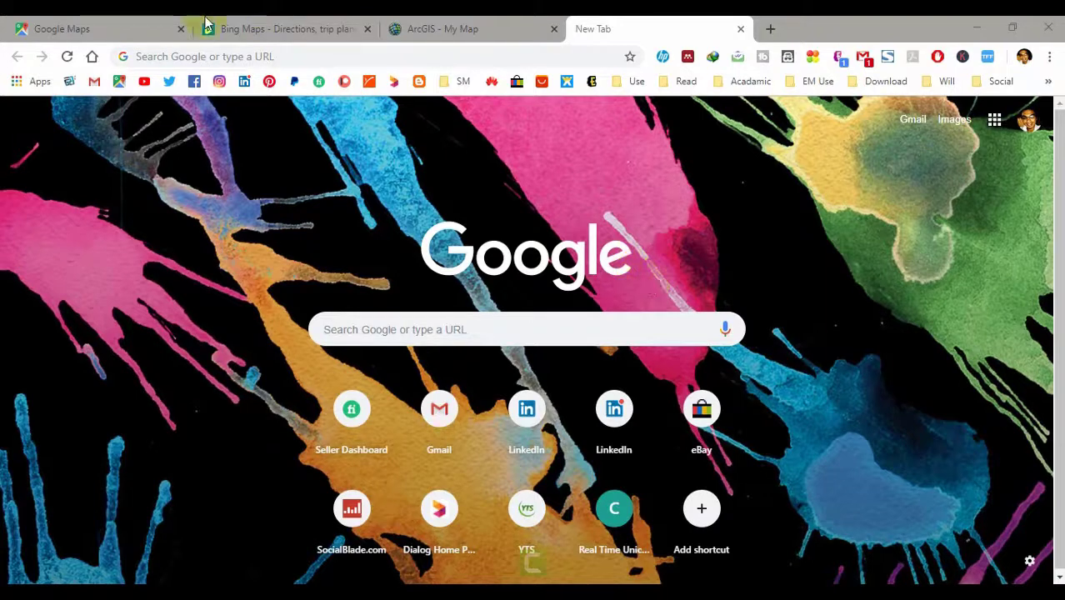
# Step: Switch to the Google Maps tab showing western Kenya
pyautogui.click(110, 34)
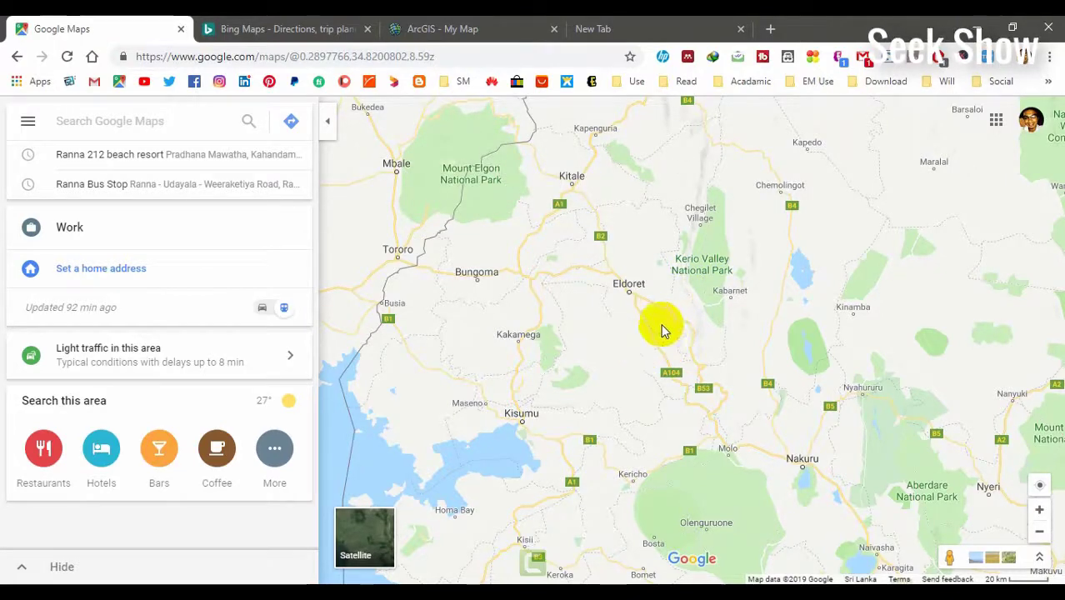
# Step: Pan Google Maps to central Kenya, north of Mount Kenya around Maralal and Archers Post
pyautogui.moveTo(745, 343); pyautogui.dragTo(568, 295)
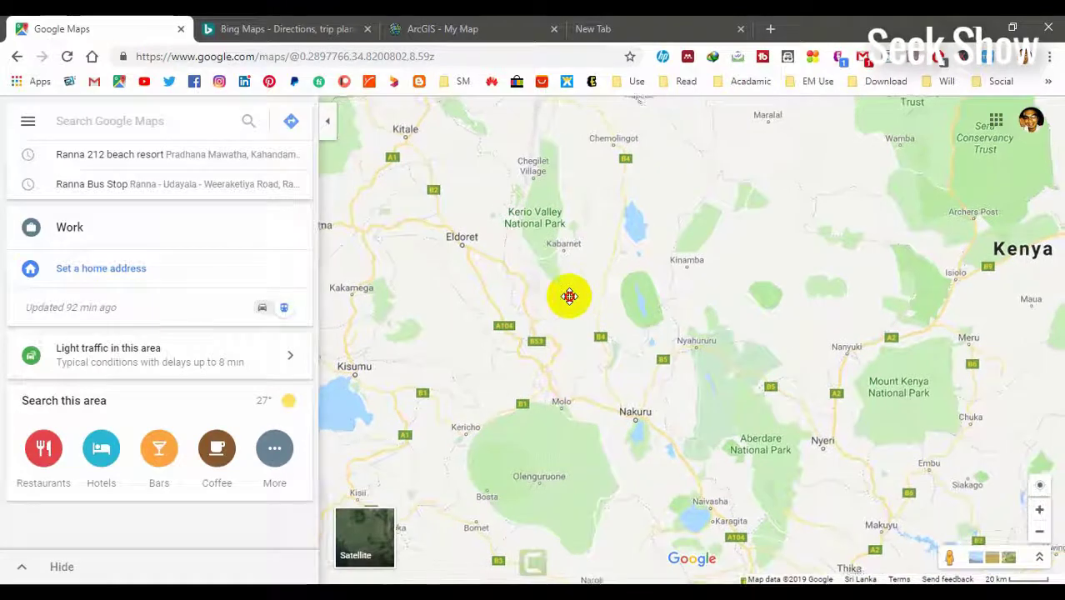
pyautogui.click(145, 123)
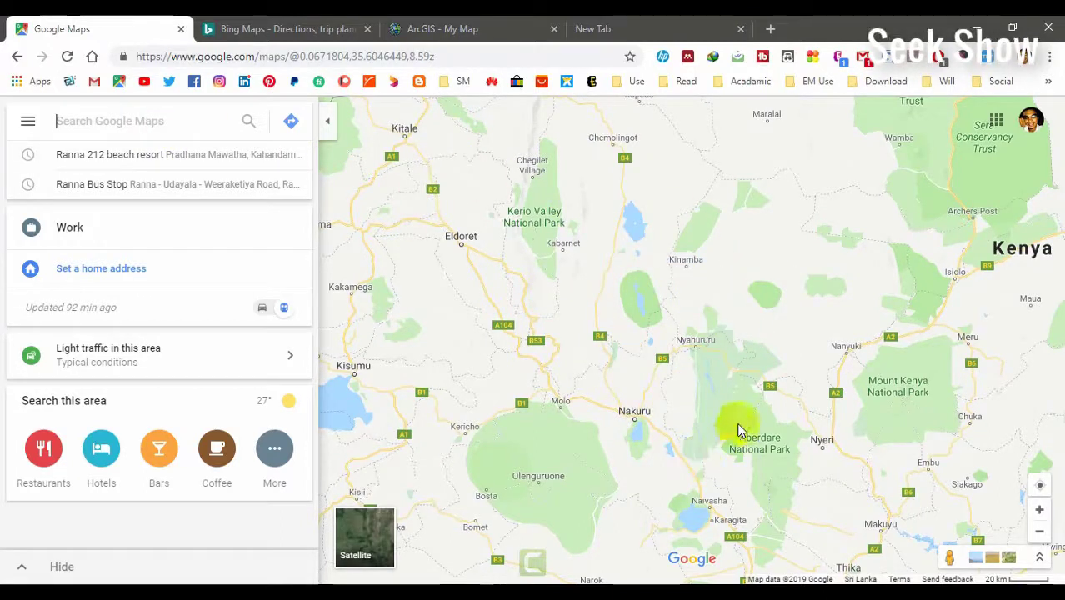
pyautogui.moveTo(761, 218); pyautogui.dragTo(616, 313)
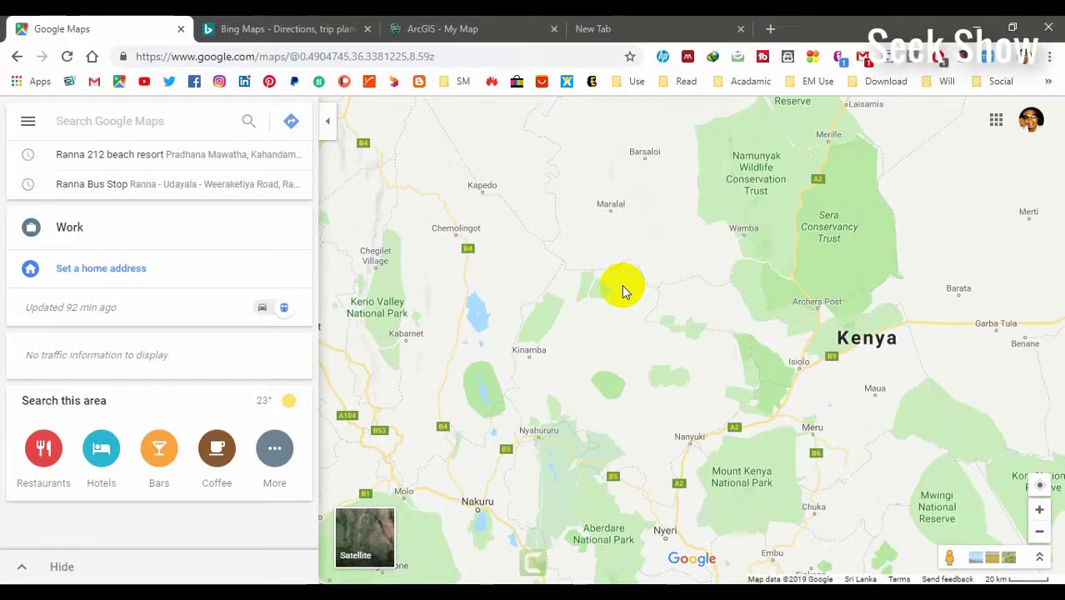
# Step: Use What's here? on a Laikipia County point and copy its coordinates 0.747772, 36.754236
pyautogui.rightClick(625, 291)
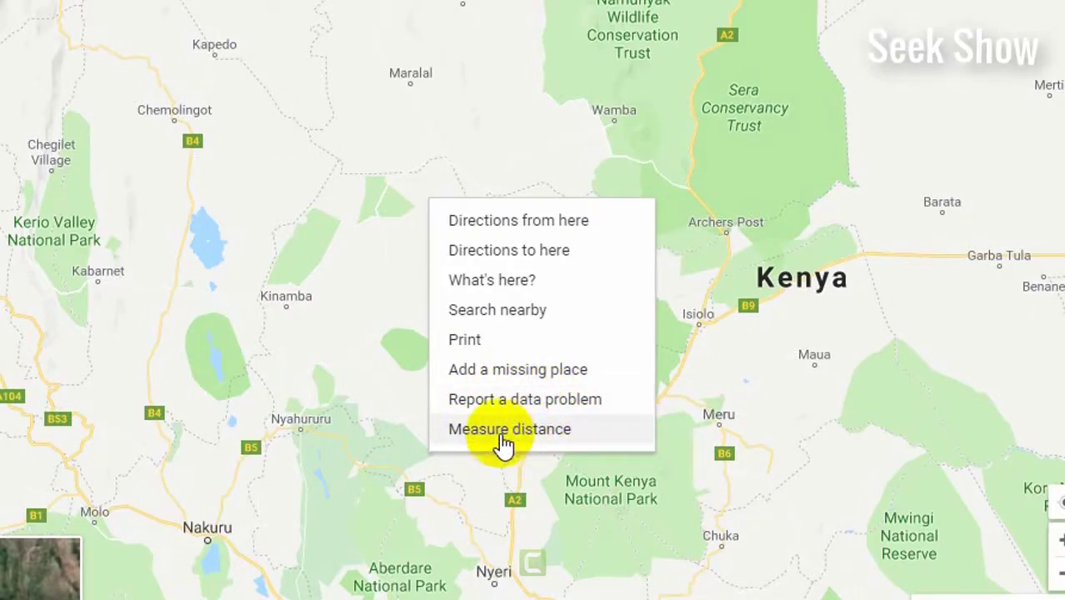
pyautogui.click(502, 288)
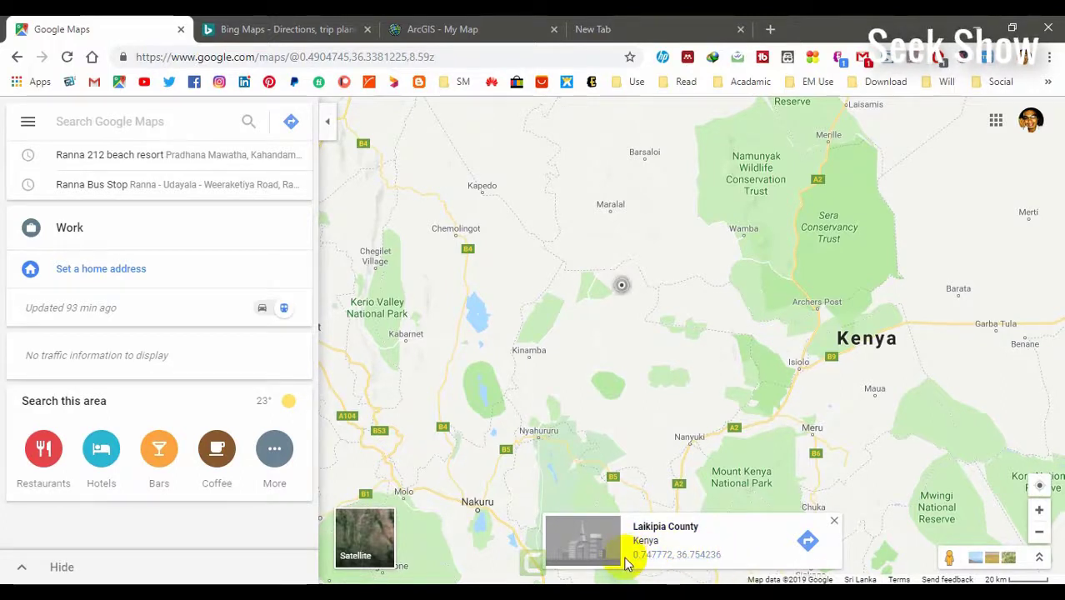
pyautogui.moveTo(631, 560); pyautogui.dragTo(709, 560)
pyautogui.rightClick(707, 558)
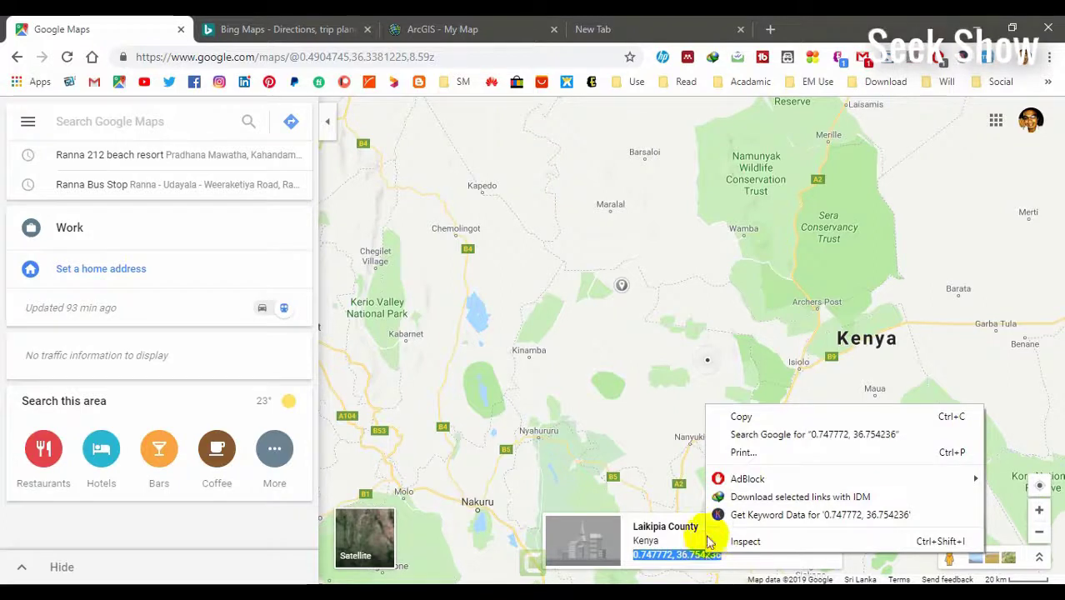
pyautogui.click(745, 419)
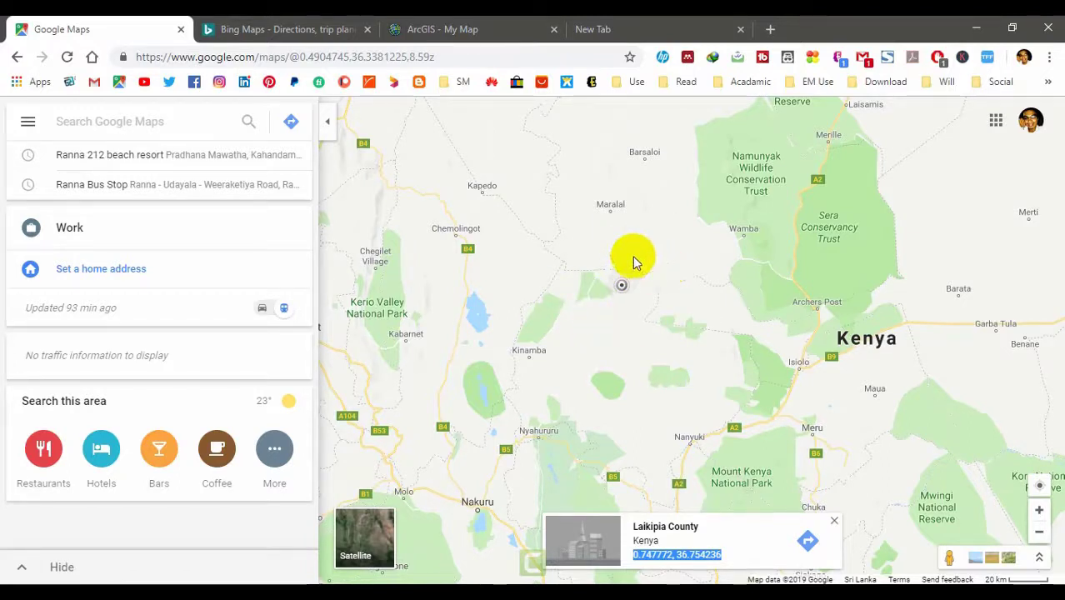
pyautogui.click(302, 31)
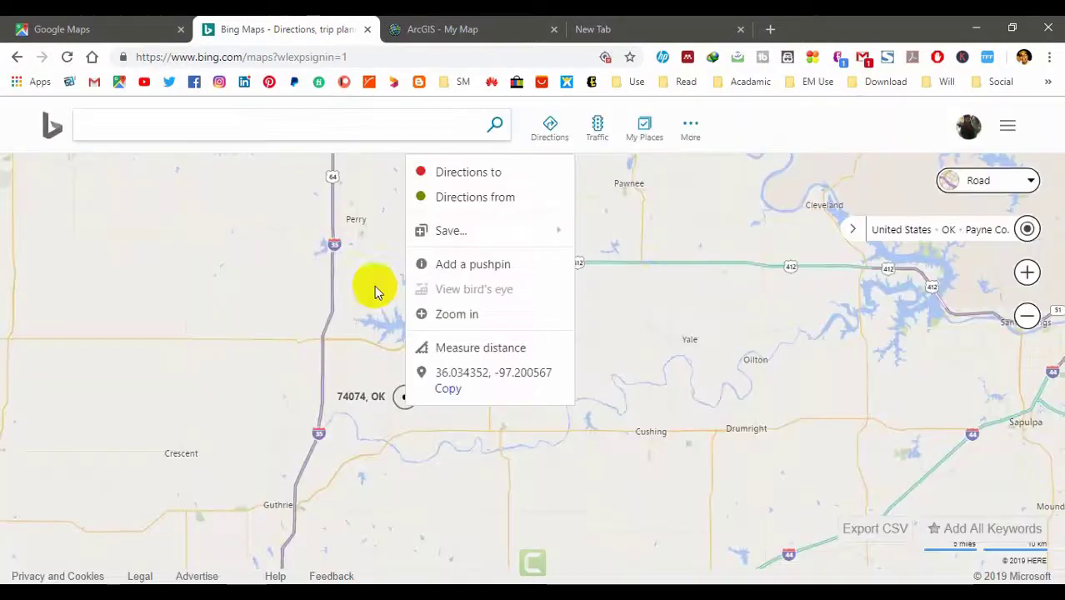
# Step: Pan Bing Maps to north-central Oklahoma between Stillwater and Sapulpa
pyautogui.click(639, 323)
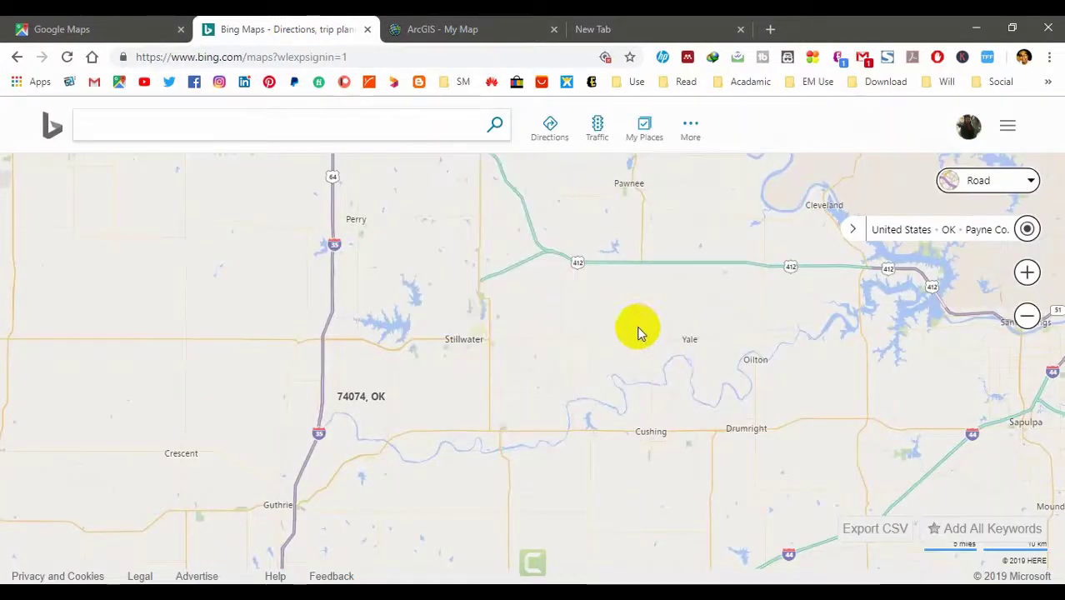
pyautogui.click(216, 126)
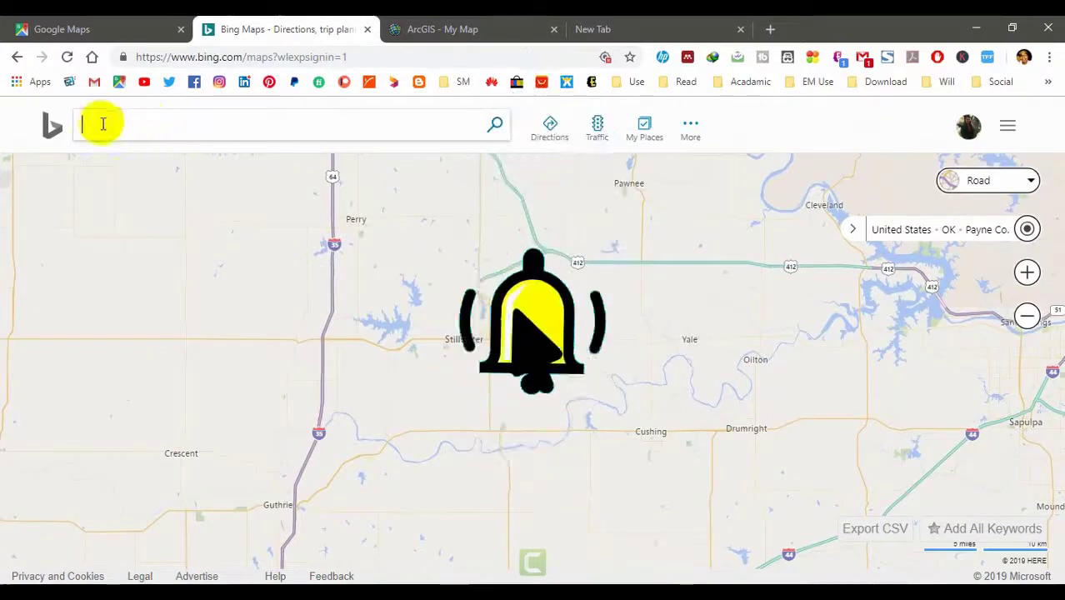
pyautogui.click(457, 327)
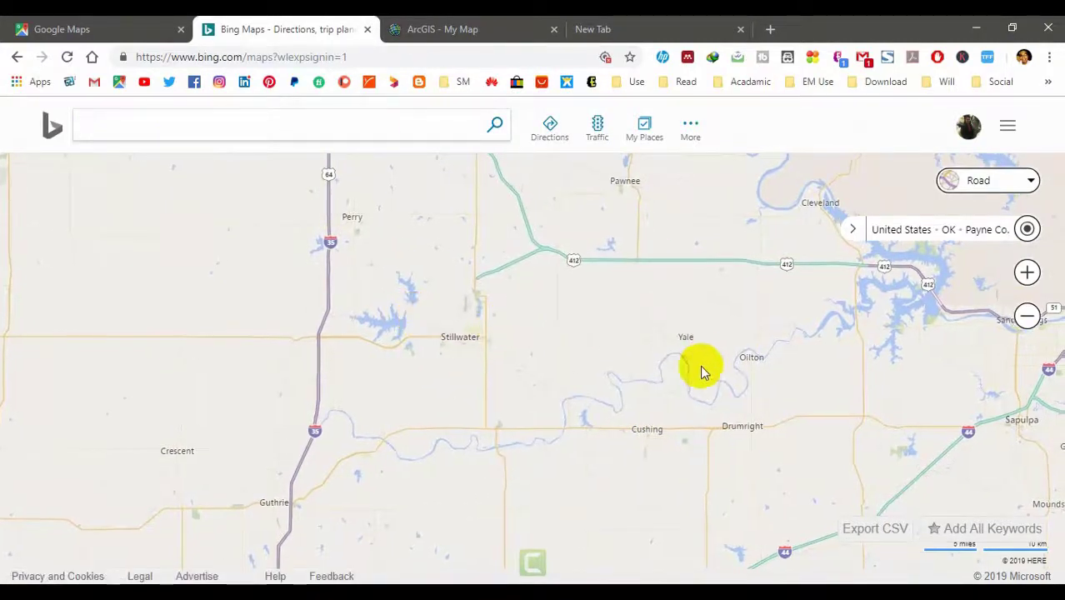
pyautogui.press('Right')
pyautogui.press('Down')
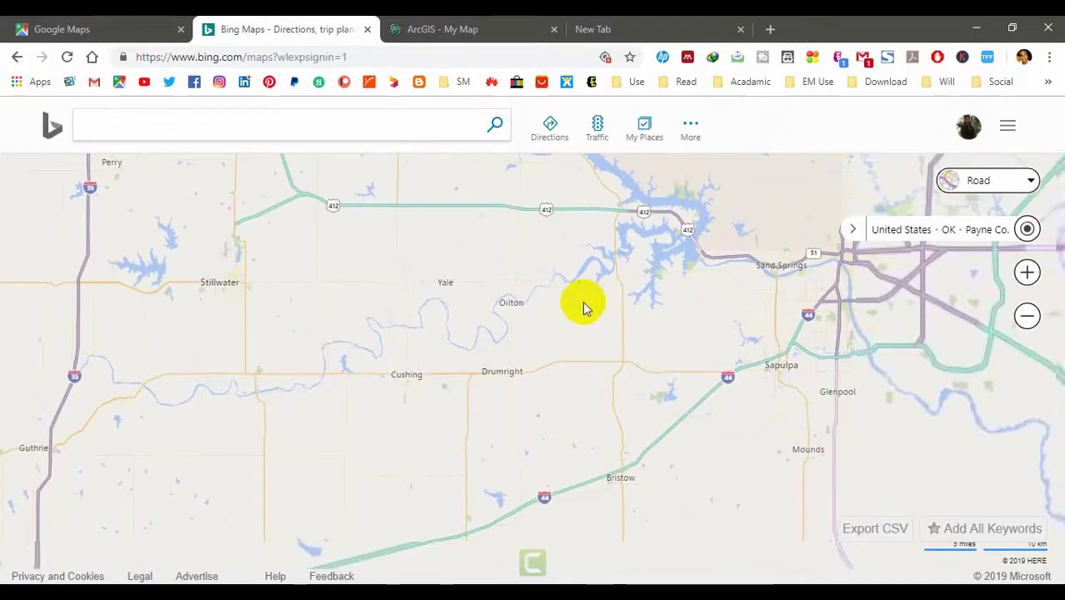
# Step: Copy the coordinates 36.088749, -96.457617 of a point near Mannford from its context menu
pyautogui.rightClick(583, 309)
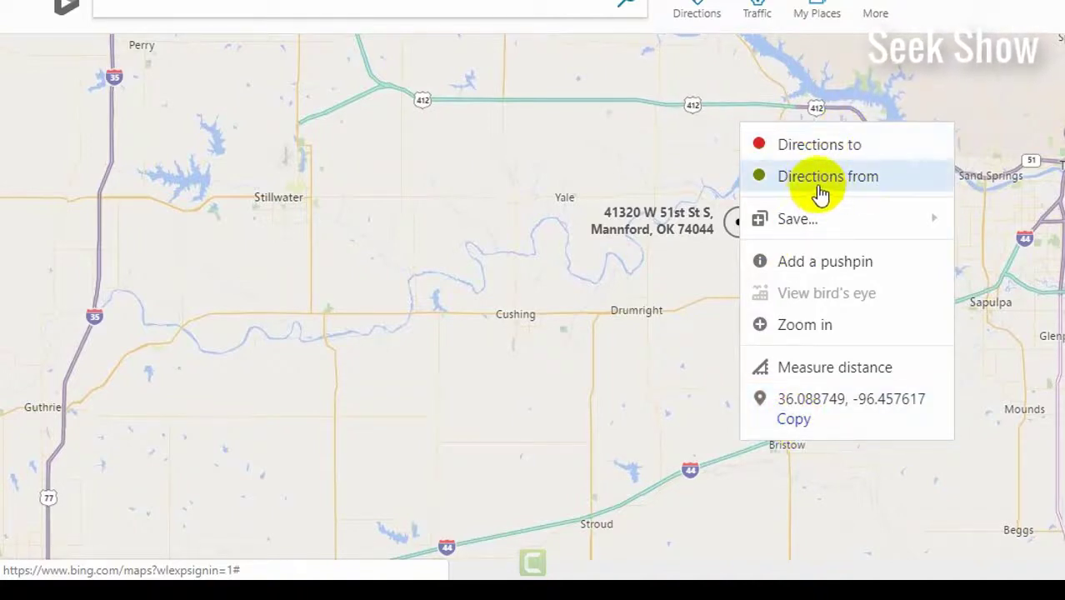
pyautogui.moveTo(841, 219)
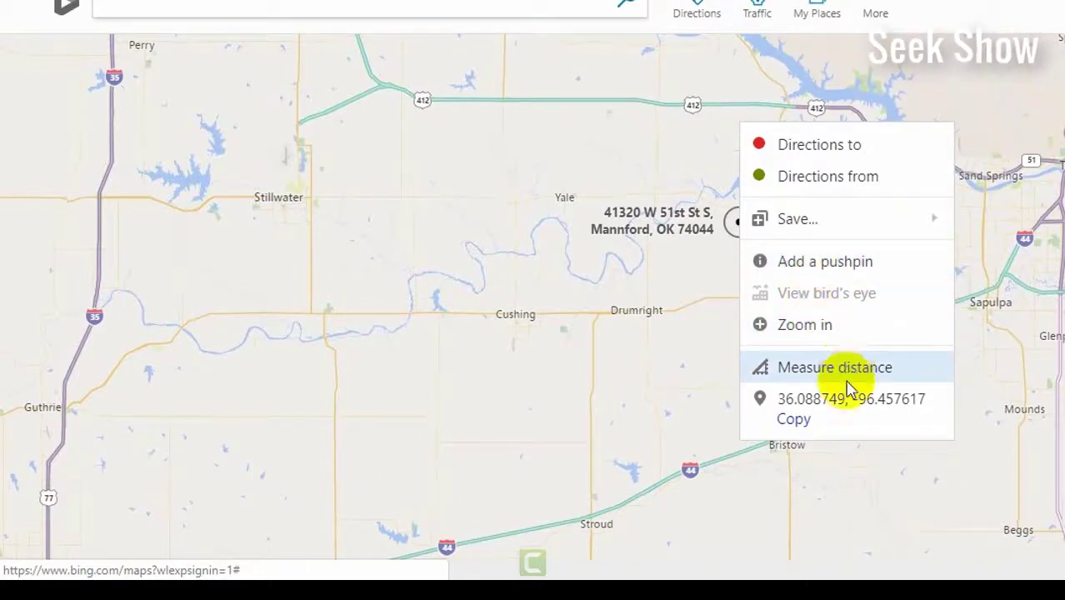
pyautogui.click(797, 422)
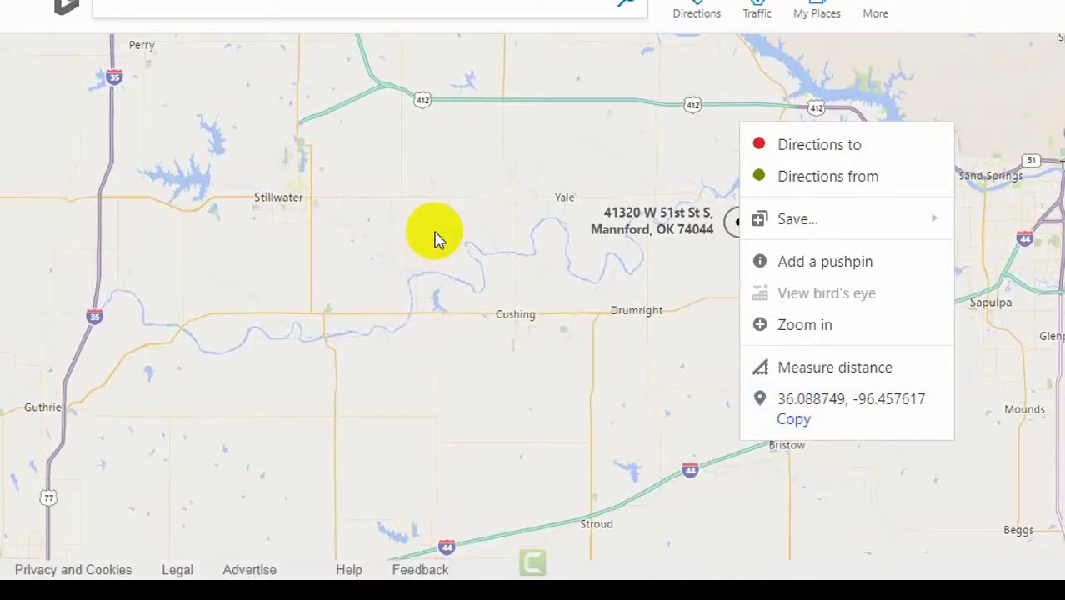
pyautogui.rightClick(453, 200)
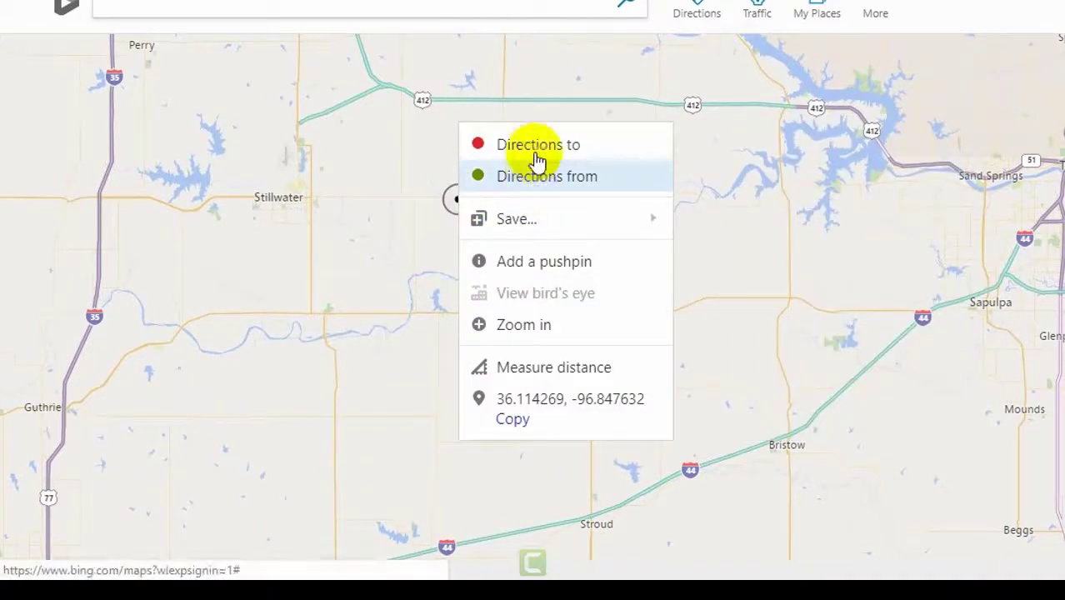
# Step: Copy the coordinates 36.114269, -96.847632 of the point between Stillwater and Yale
pyautogui.click(514, 419)
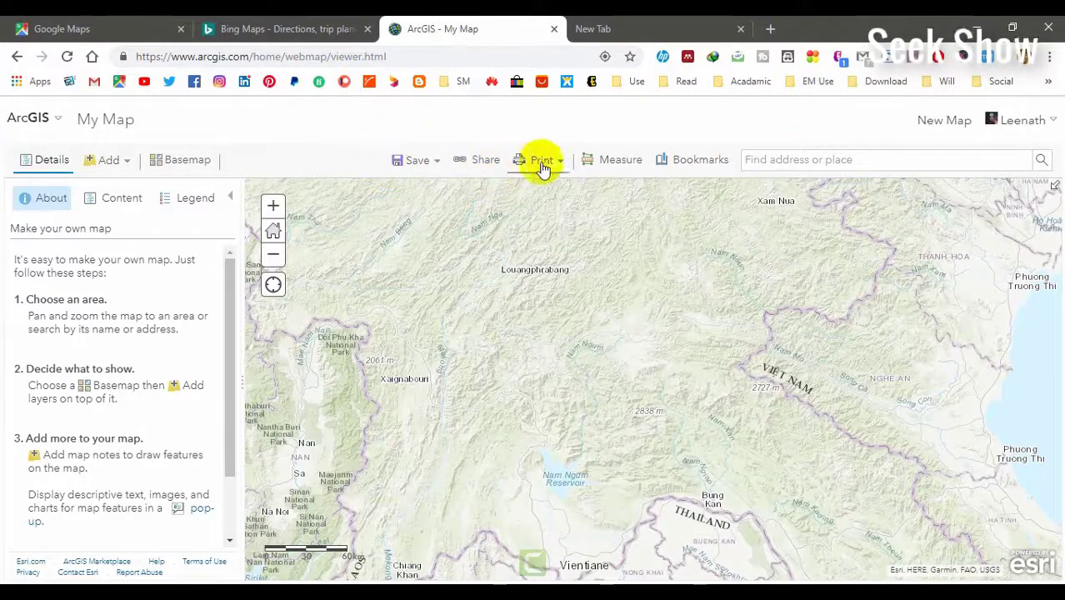
# Step: Activate the Measure Location tool in degrees and measure a point west of Xagnabouri
pyautogui.click(619, 165)
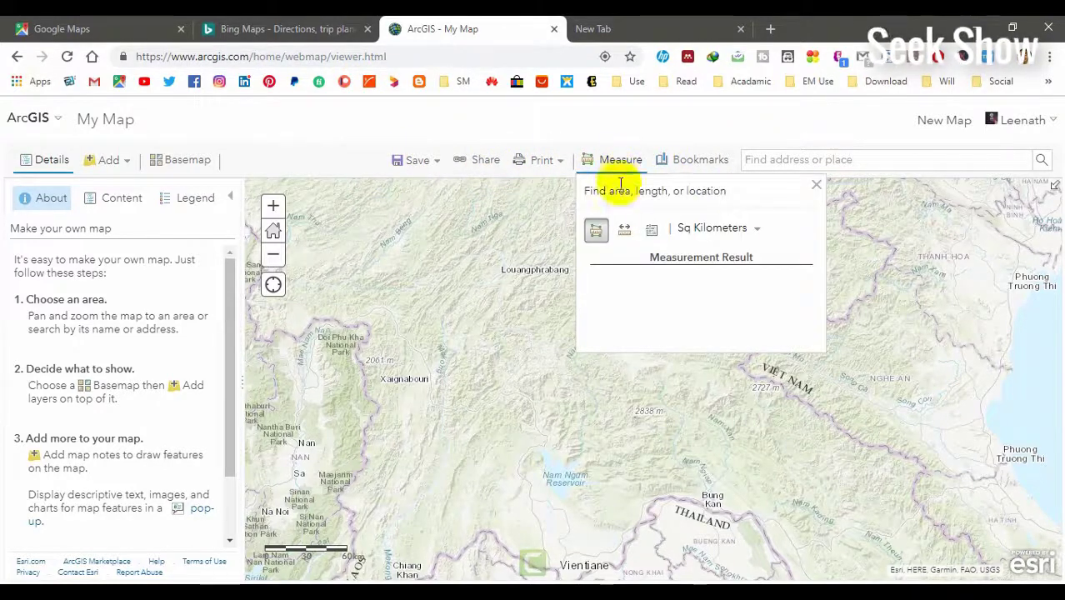
pyautogui.click(653, 236)
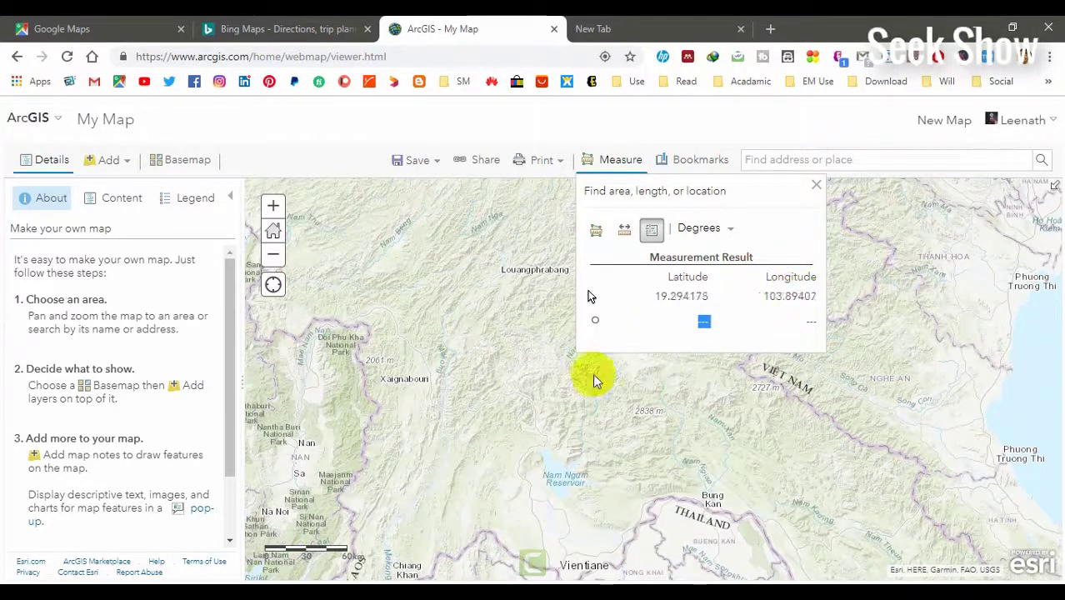
pyautogui.click(346, 408)
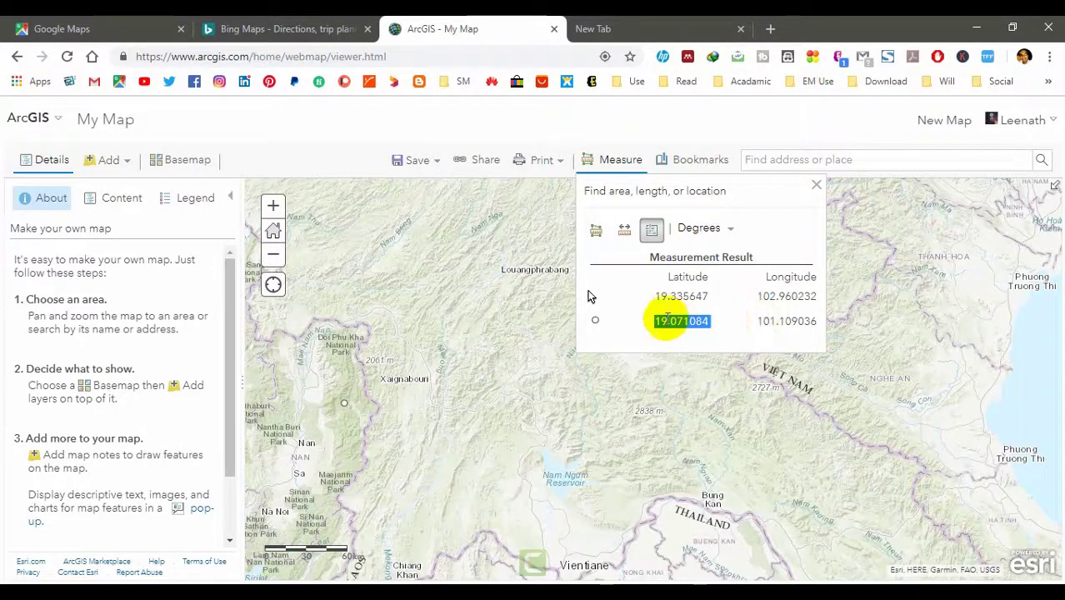
# Step: Select and copy the measured location 19.071084, 101.109036 from the Measurement Result
pyautogui.click(654, 326)
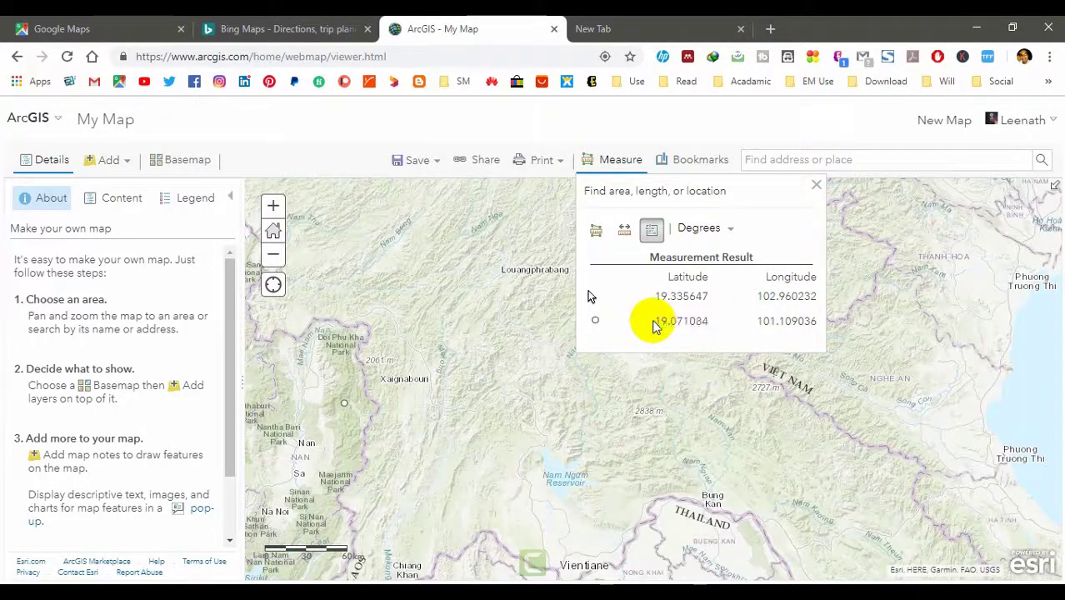
pyautogui.moveTo(660, 323); pyautogui.dragTo(810, 321)
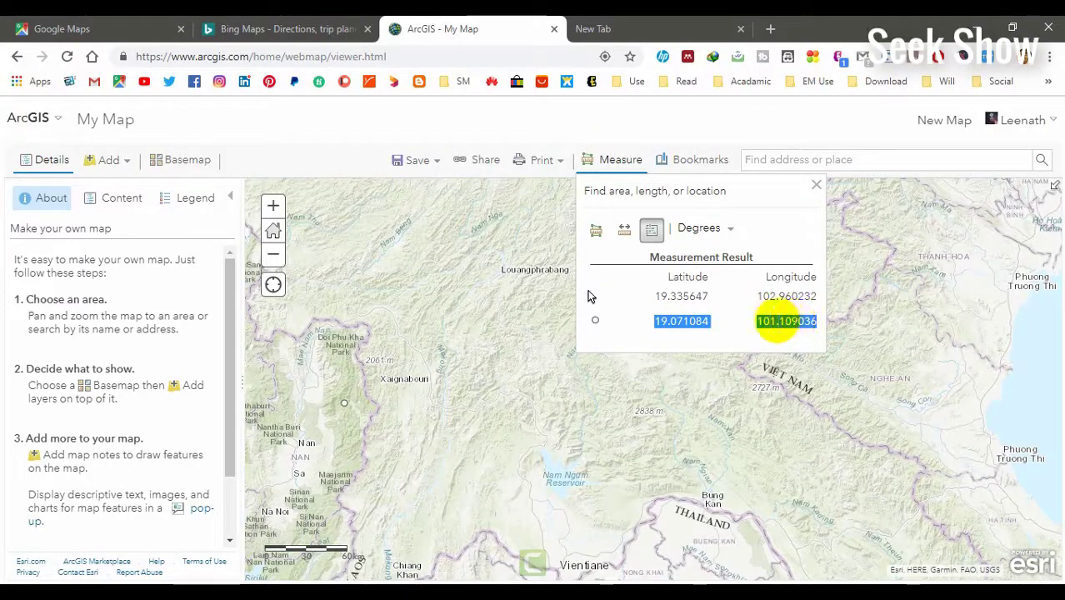
pyautogui.rightClick(777, 323)
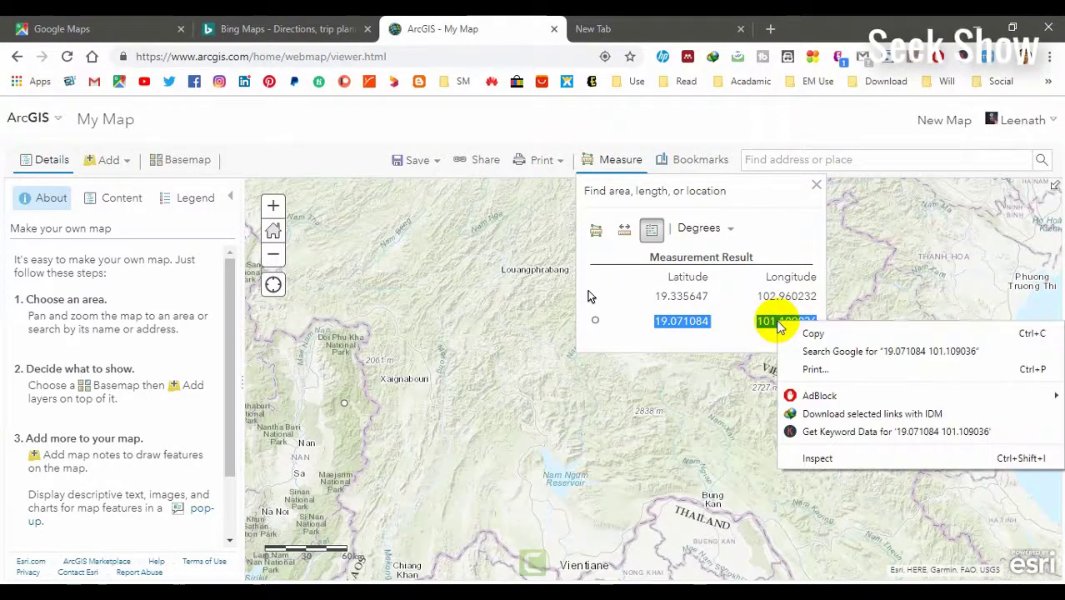
pyautogui.click(796, 333)
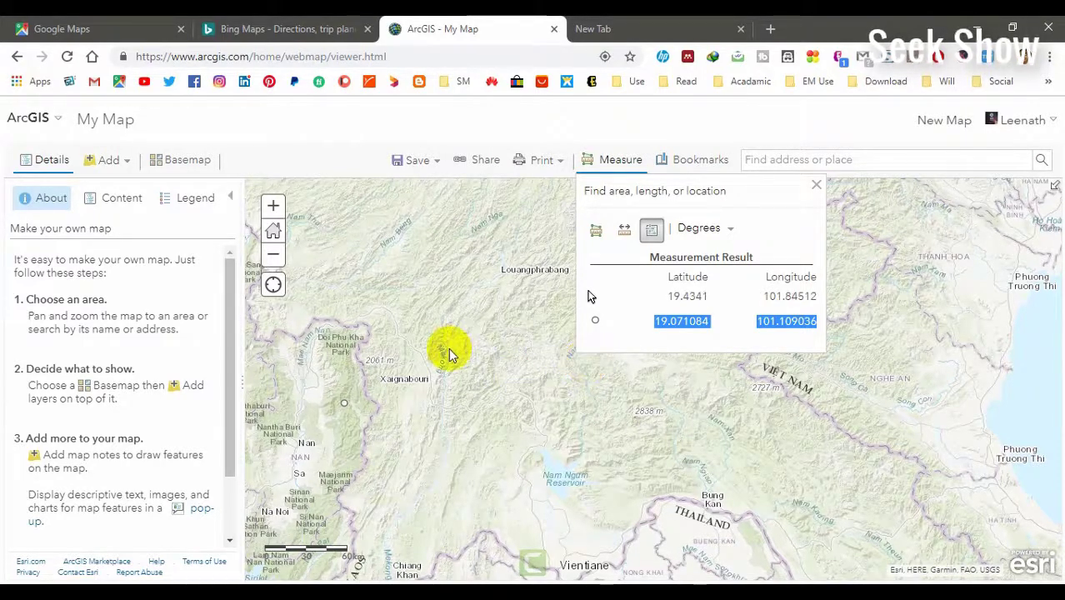
# Step: Return to Bing Maps and copy the Yale point's coordinates 36.114269, -96.847632 again
pyautogui.click(311, 31)
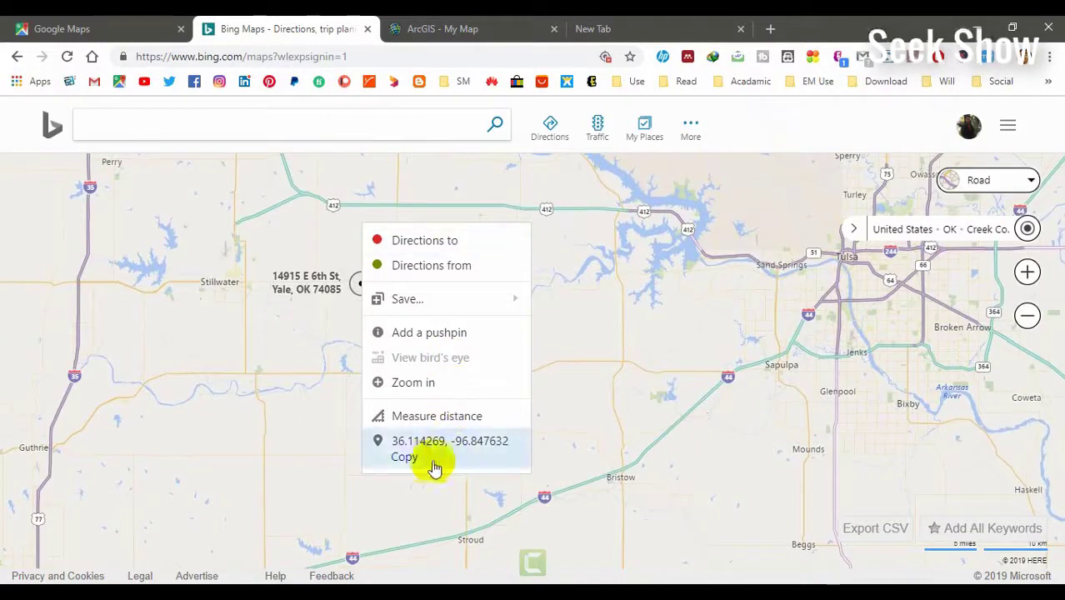
pyautogui.click(406, 462)
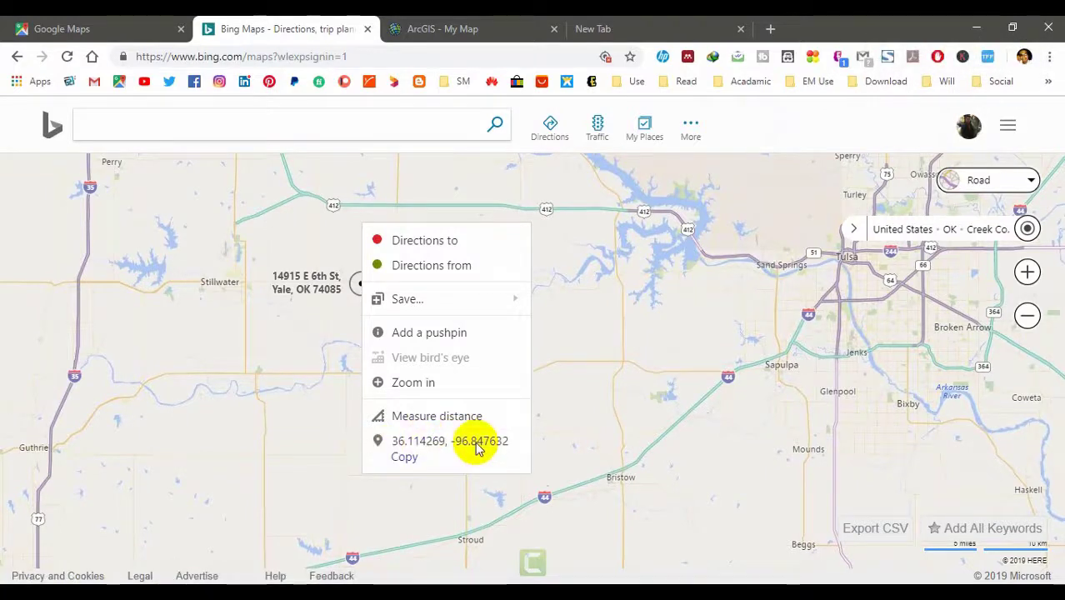